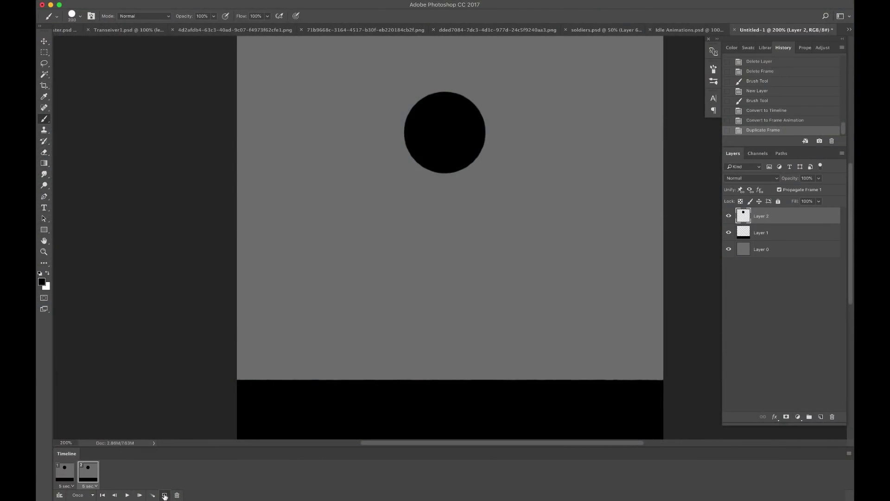
Duplicate the ball animation's current frame repeatedly and delete the surplus last one, leaving eight frames in the timeline.
left_click(165, 495)
left_click(165, 495)
left_click(165, 495)
left_click(164, 496)
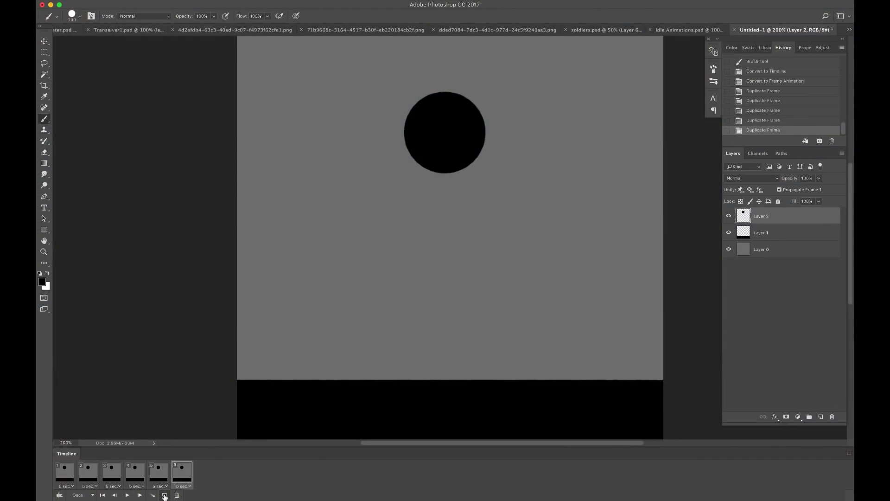
left_click(164, 495)
left_click(164, 496)
left_click(165, 496)
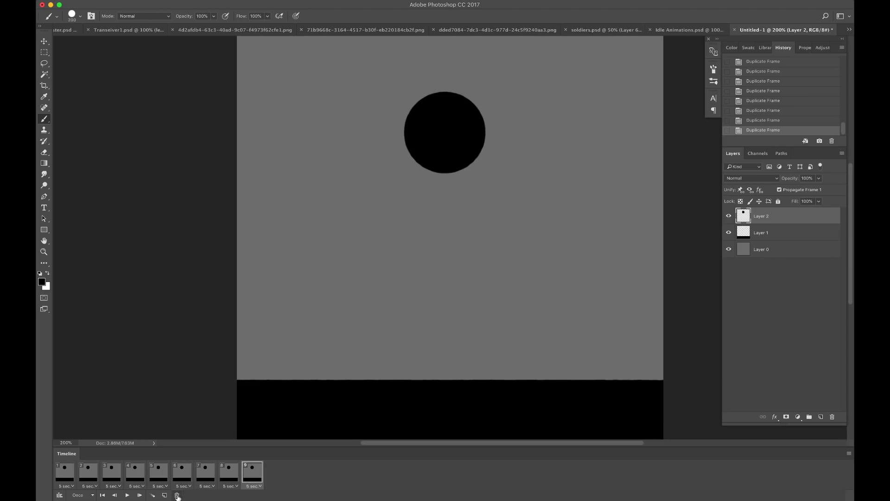
left_click(177, 495)
left_click(508, 161)
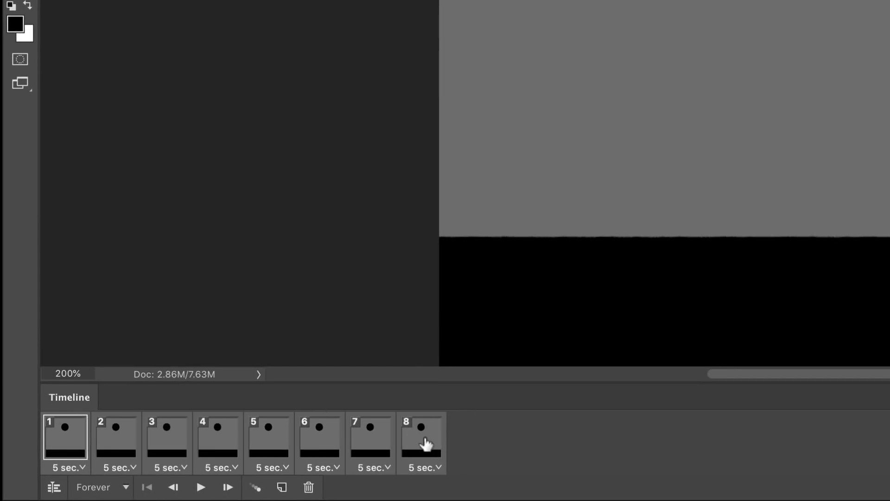
Set the frame delay to No delay and preview the bouncing ball animation.
left_click(220, 467)
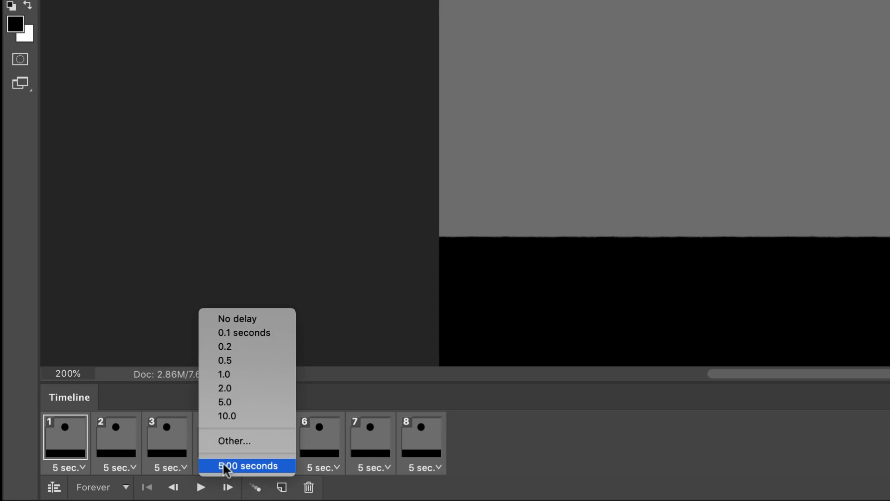
left_click(247, 318)
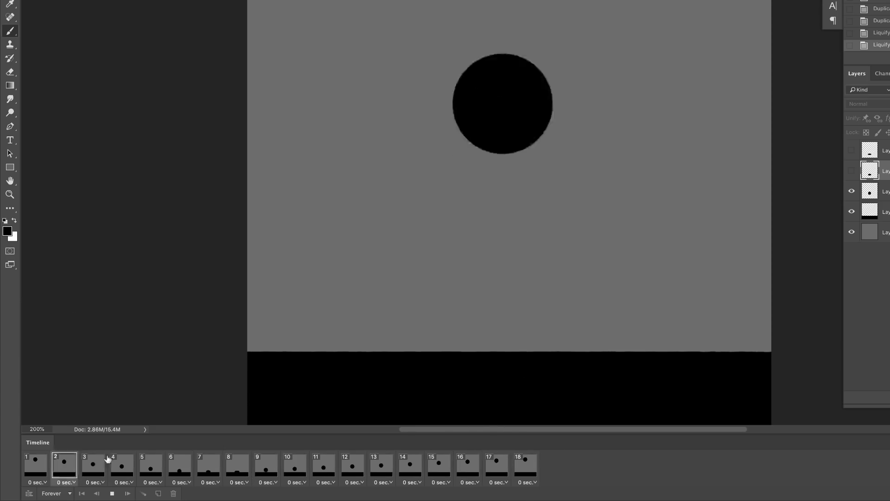
key("space")
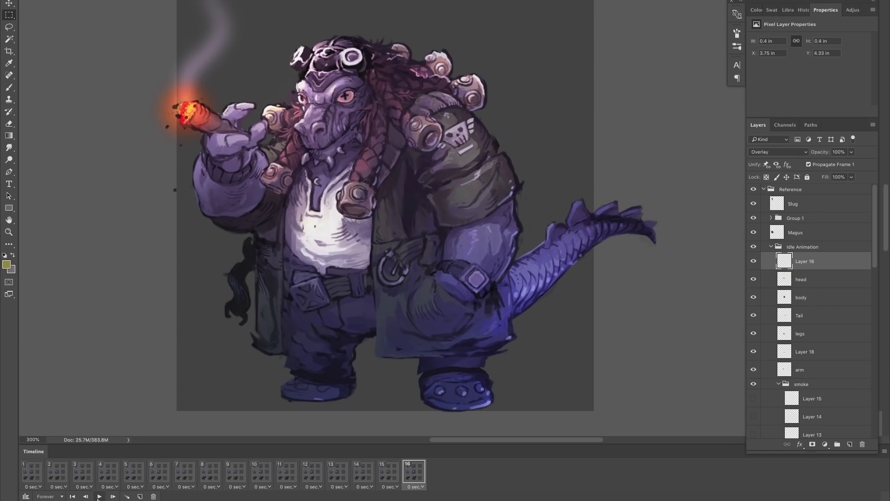
Preview the character's idle animation and toggle the body, Tail, legs, Layer 18 and arm layers to examine the separated parts.
left_click(99, 497)
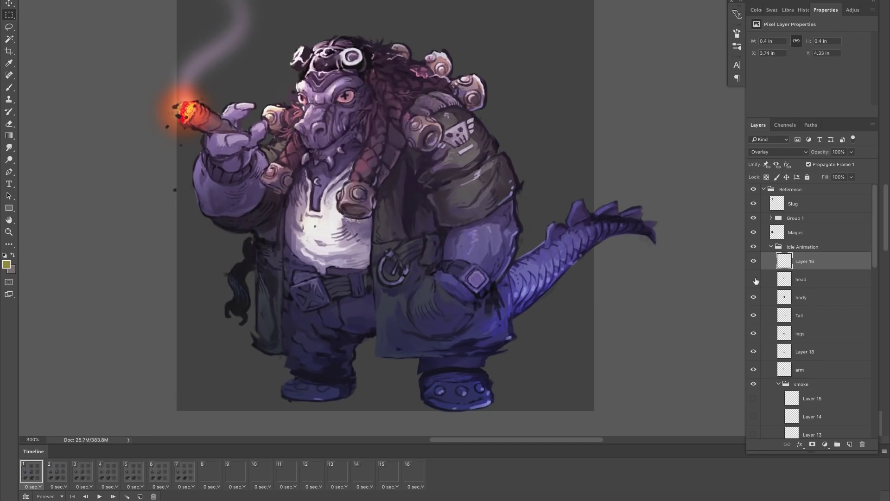
left_click(754, 298)
left_click(754, 315)
left_click(753, 335)
left_click(753, 316)
left_click(753, 352)
left_click(753, 352)
left_click(753, 352)
left_click(753, 370)
left_click(753, 370)
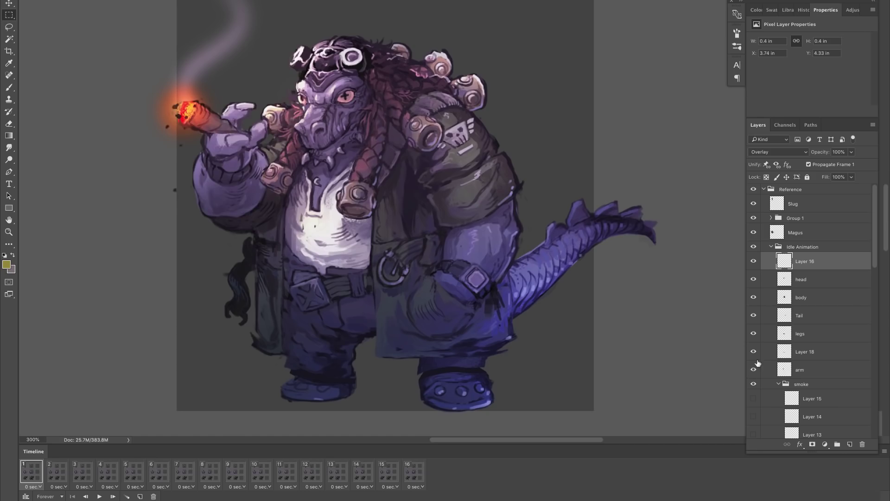
left_click(100, 496)
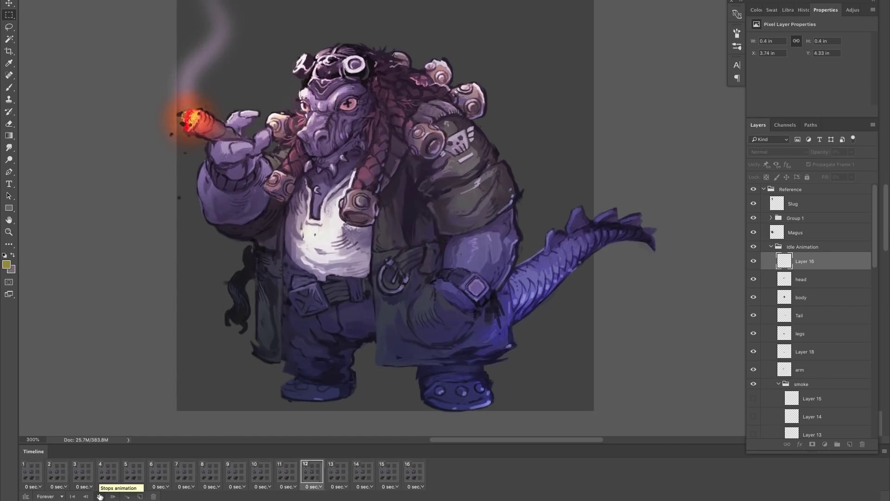
left_click(99, 496)
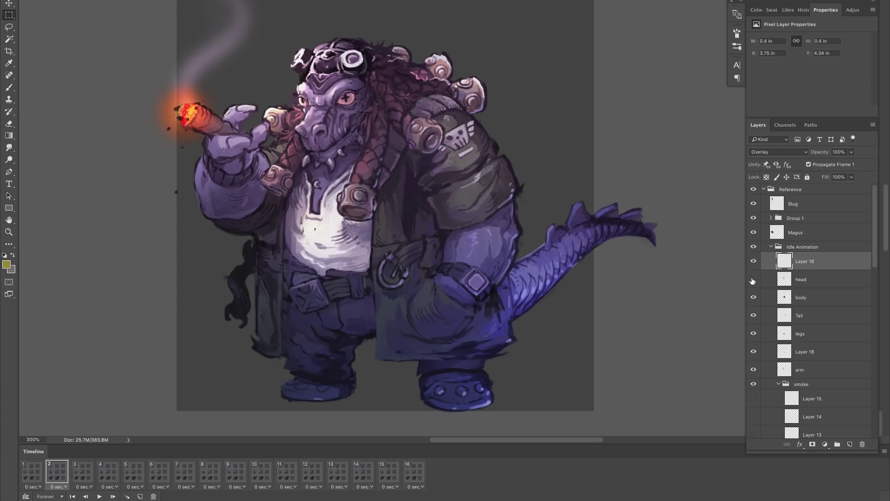
Cut the back hair from the body layer onto its own layer and place that layer directly beneath body.
left_click(784, 280)
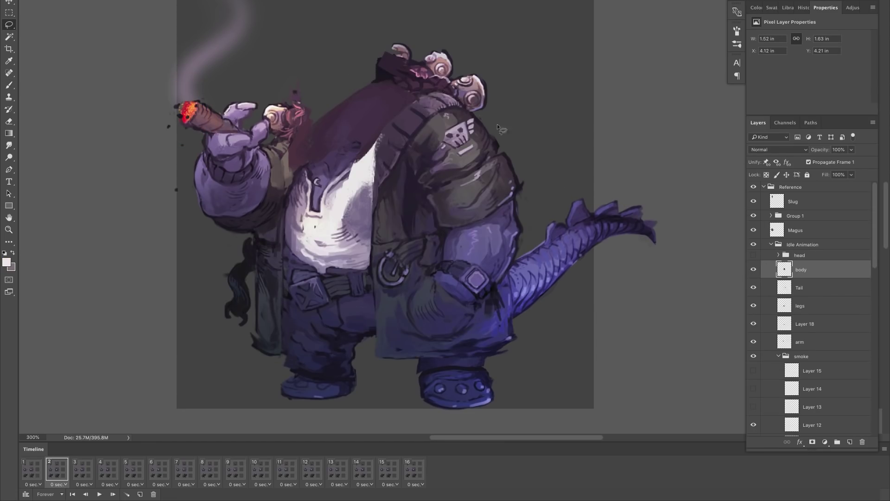
left_click_drag(498, 116, 483, 122)
key("super+x")
key("super+v")
left_click_drag(451, 193, 432, 65)
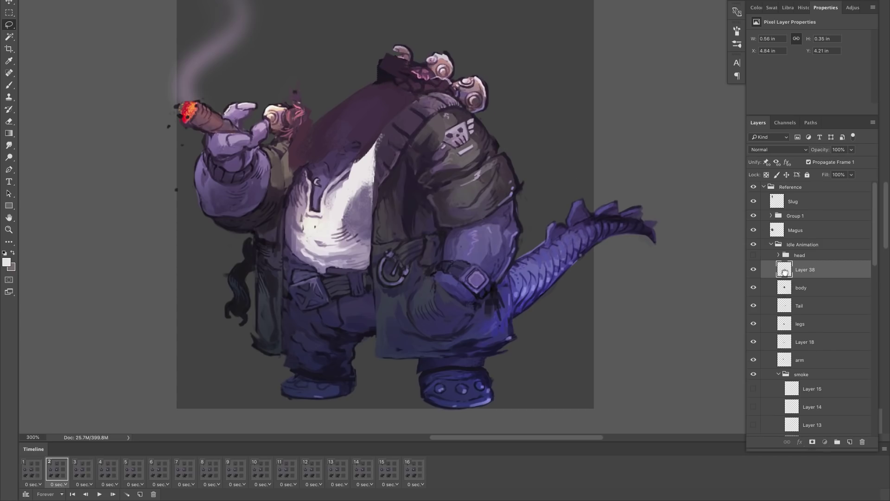
left_click_drag(784, 274, 785, 296)
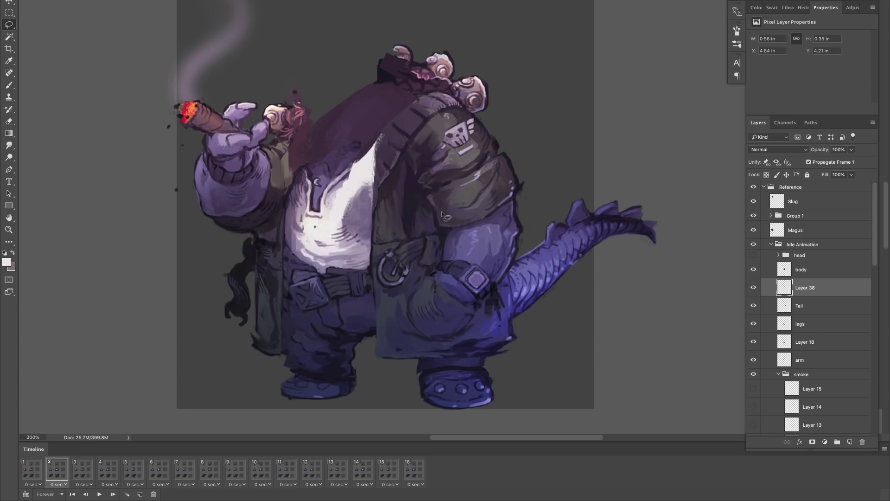
Toggle the visibility of the cut-out hair layer and the body layer to examine how the two overlap.
left_click(753, 288)
left_click(753, 289)
left_click(753, 272)
left_click(753, 272)
left_click(753, 272)
left_click(753, 271)
left_click(753, 272)
left_click(753, 272)
Reshape the tail on the tail2 layer with Liquify and duplicate the layer as tail3.
key("ctrl+shift+x")
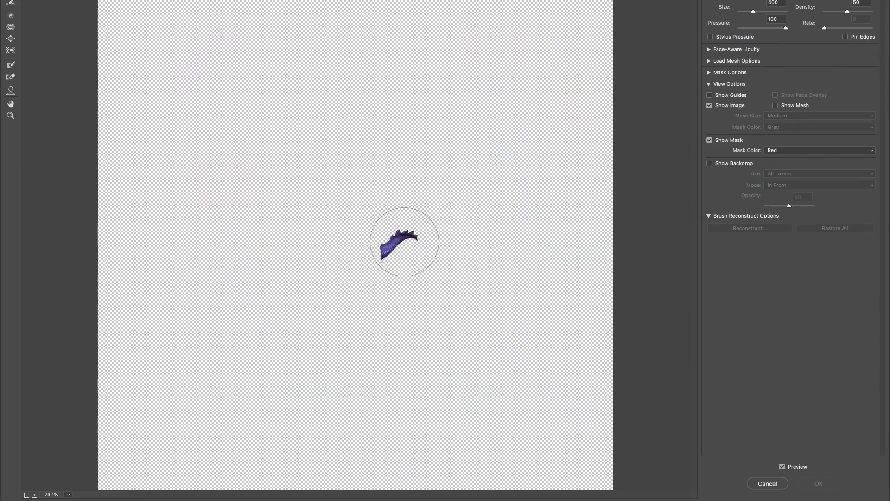
key("Return")
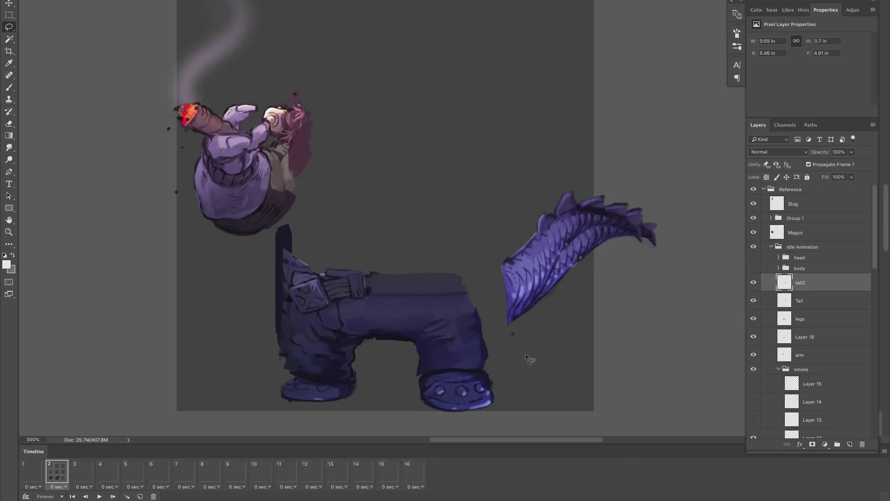
right_click(790, 280)
left_click(803, 286)
Bend the tail on the tail3 layer into a stronger downward curl with Liquify, using a smaller brush.
key("ctrl+shift+x")
key("[")
key("[")
left_click_drag(454, 255, 465, 235)
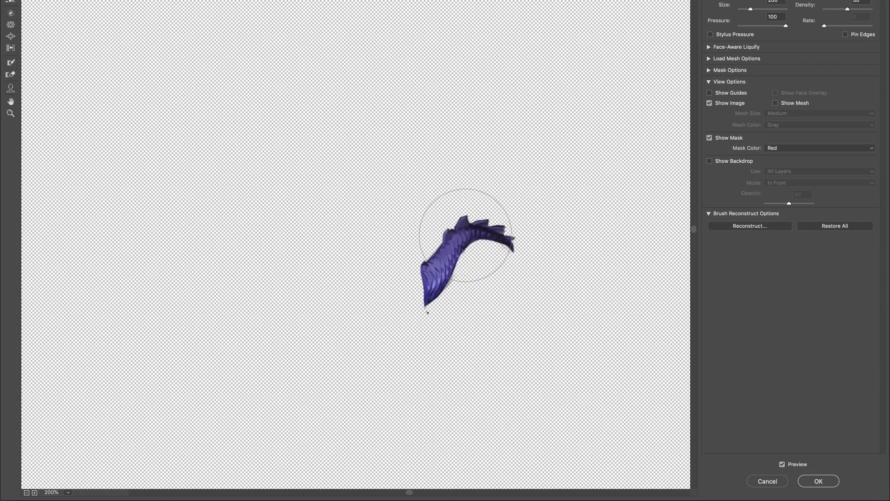
key("Return")
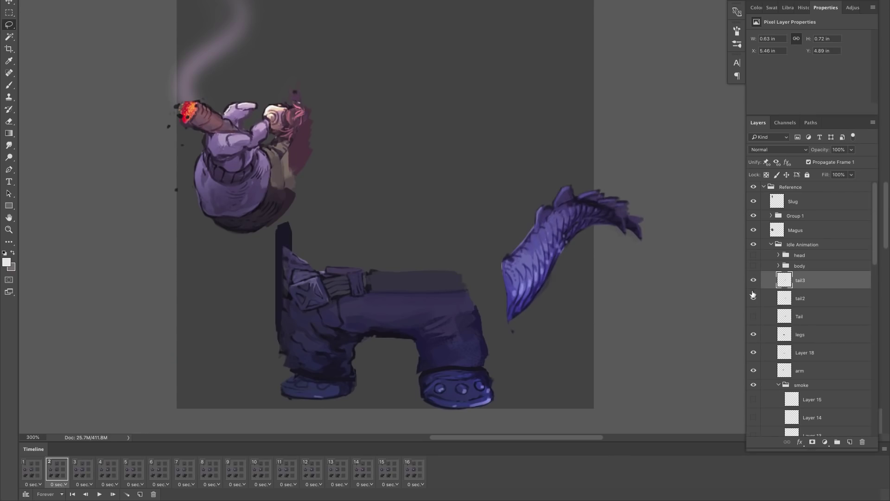
Duplicate the tail3 layer as tail4 and hide the tail3 and tail2 layers.
right_click(797, 281)
left_click(737, 167)
key("Return")
double_click(776, 287)
left_click_drag(753, 298, 754, 318)
Warp the tail and its tip on the tail4 layer into a new pose with Liquify.
left_click(243, 0)
left_click(246, 30)
key("super+plus")
key("super+plus")
key("super+plus")
key("super+plus")
left_click_drag(560, 256, 564, 261)
mouse_move(650, 281)
left_mouse_down()
mouse_move(658, 274)
mouse_move(582, 275)
mouse_move(590, 254)
left_mouse_up()
left_click_drag(500, 227, 502, 233)
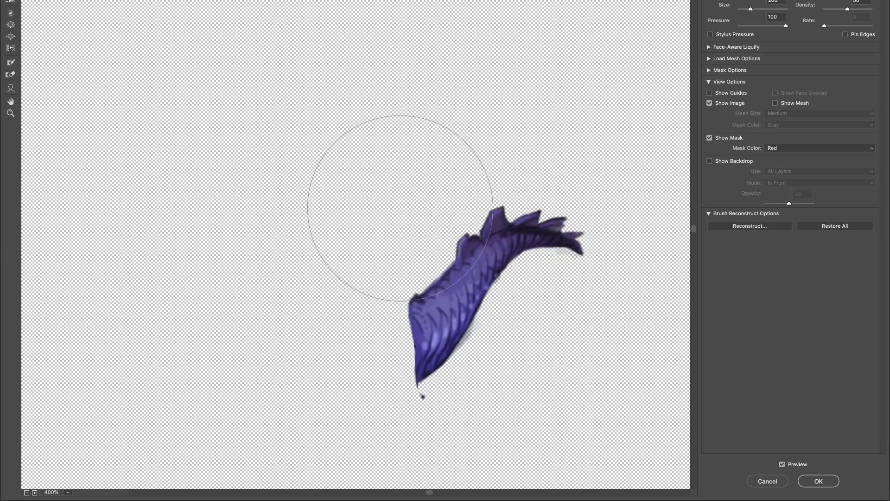
left_click(818, 481)
Duplicate the tail4 layer as tail5 and hide tail4.
right_click(819, 284)
left_click(742, 160)
type("tail5")
key("Return")
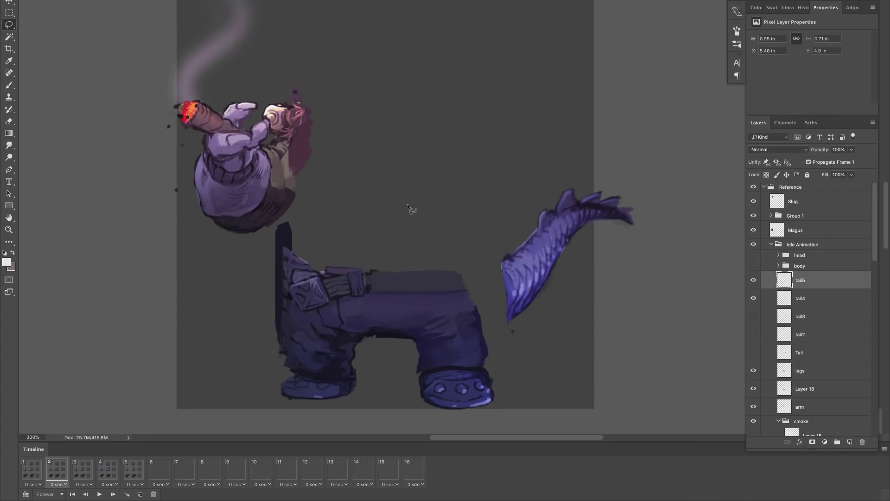
left_click(754, 298)
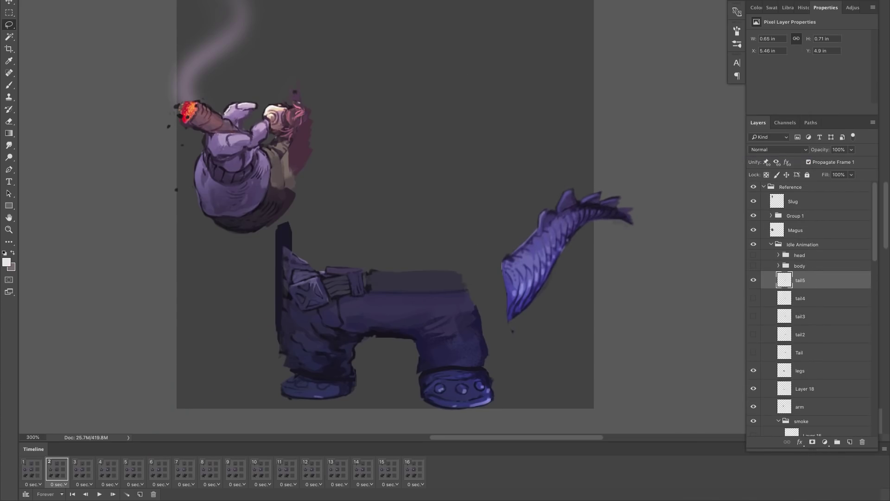
Bend the tail tip on the tail5 layer upward with Liquify.
key("ctrl+shift+x")
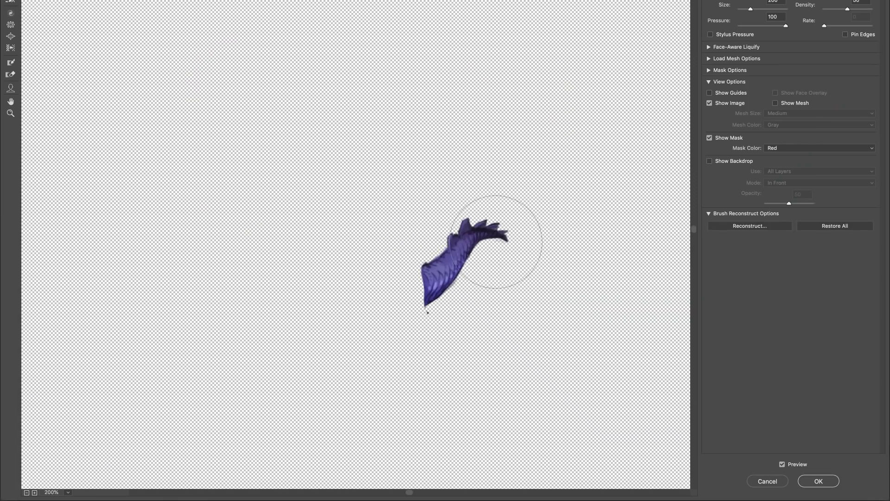
key("Return")
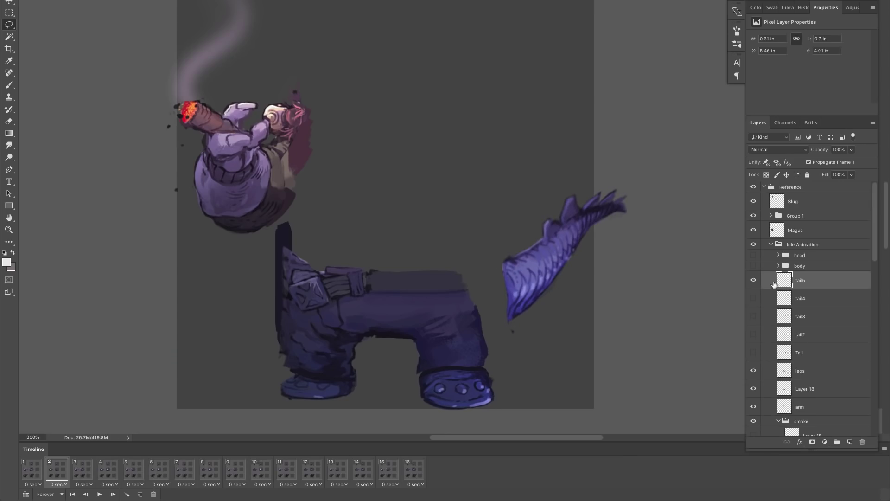
left_click(753, 354)
Duplicate the tail5 layer as tail6 and hide tail5.
right_click(797, 284)
left_click(770, 160)
key("Return")
double_click(806, 280)
left_click(754, 298)
Push the tail on the tail6 layer into its next pose with Liquify.
left_click(223, 1)
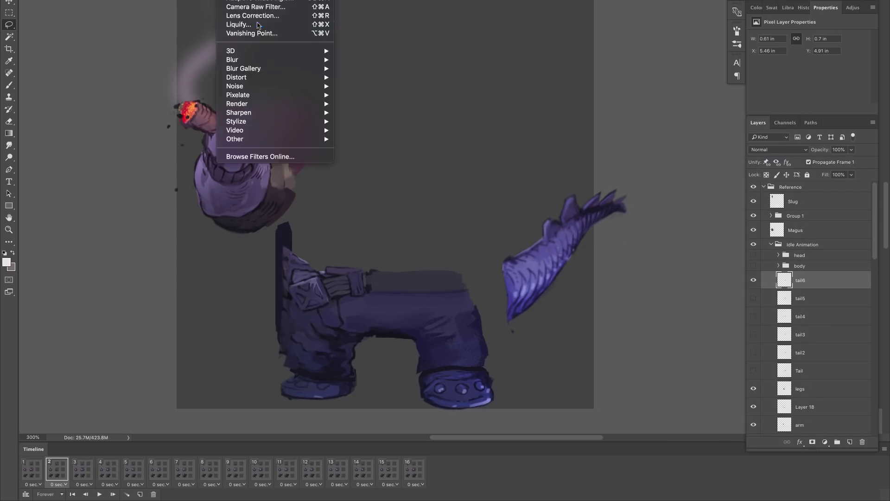
left_click(257, 25)
key("super+equal")
key("super+equal")
mouse_move(450, 245)
left_mouse_down()
mouse_move(456, 258)
mouse_move(566, 224)
left_mouse_up()
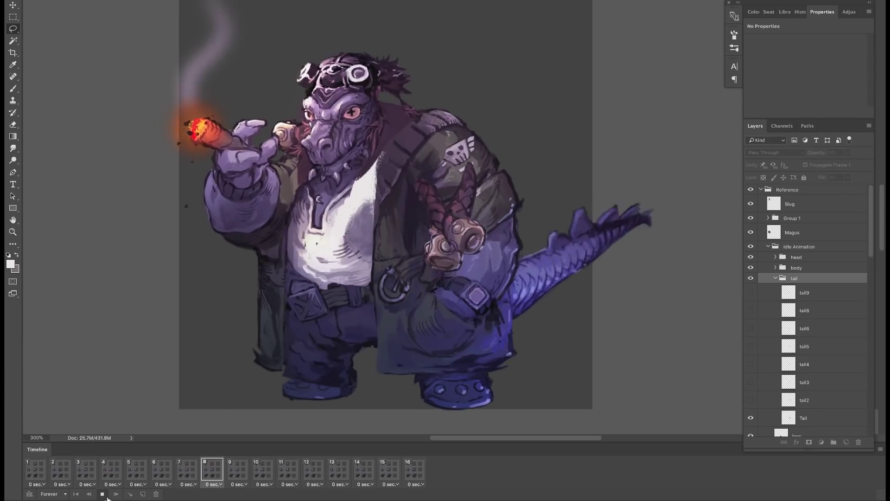
Go through the tail poses from frame 6 onward and hide the tail layers shown on frames 9 and 10.
left_click(186, 476)
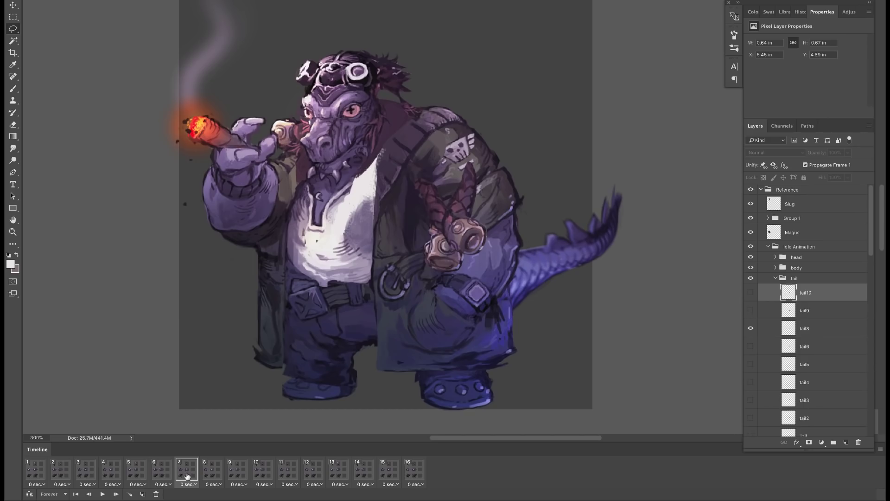
left_click(167, 473)
left_click(181, 472)
left_click(215, 473)
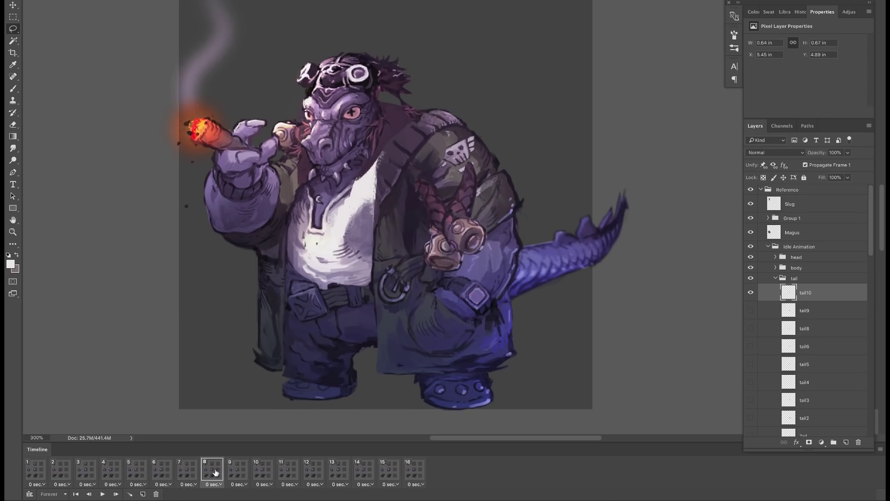
left_click(238, 472)
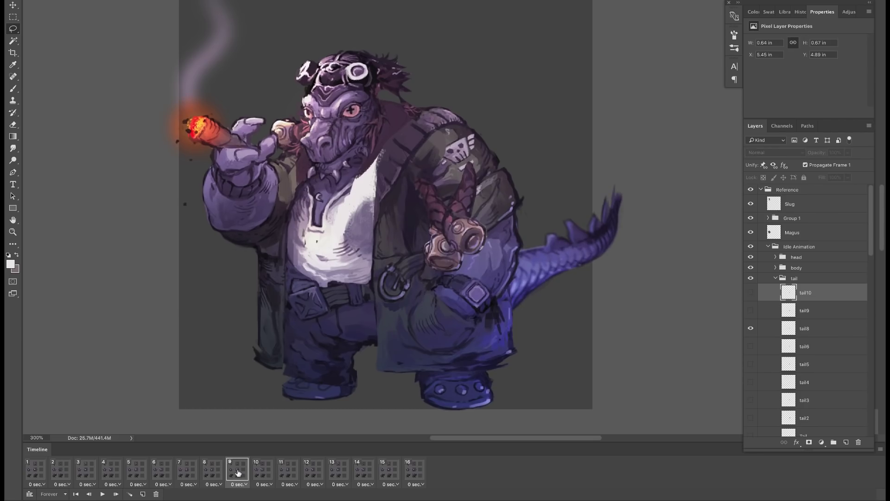
left_click(750, 329)
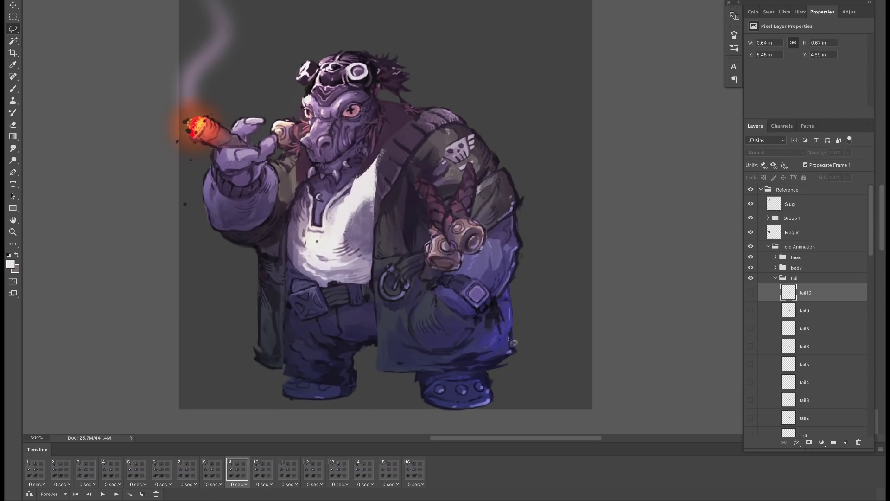
left_click(258, 473)
left_click(750, 311)
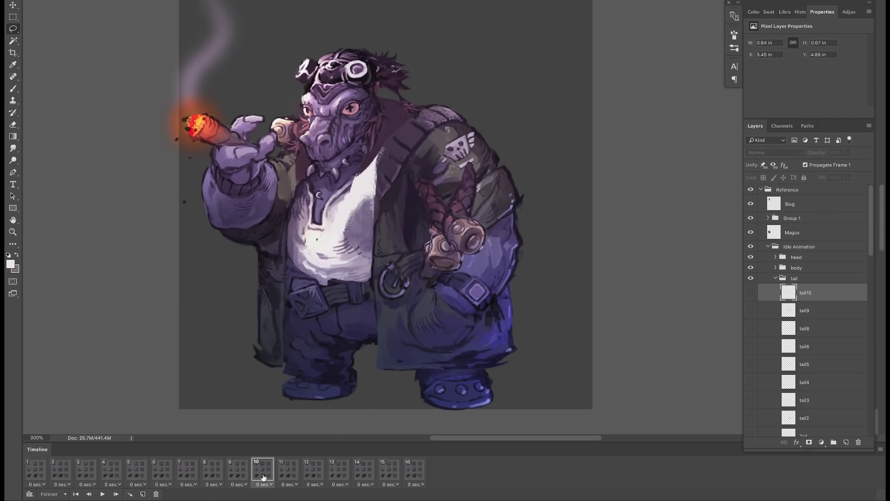
left_click(293, 477)
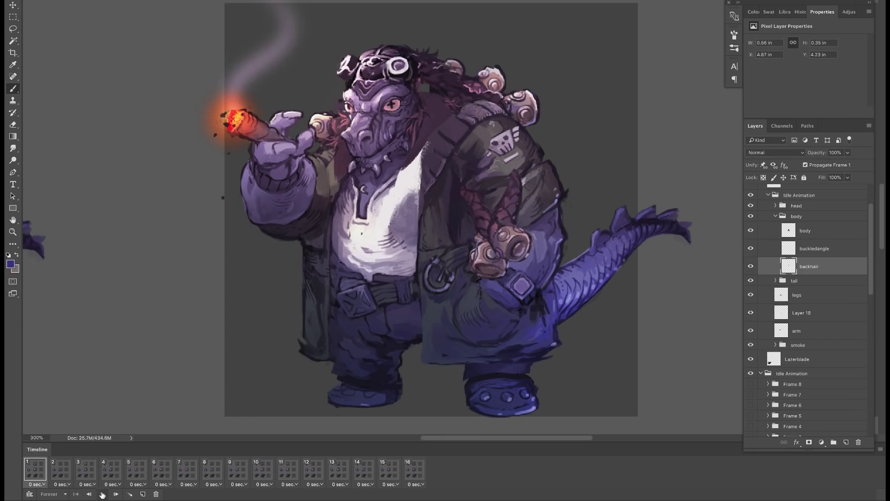
Preview the idle animation and nudge the backhair layer slightly on frame 9.
left_click(102, 494)
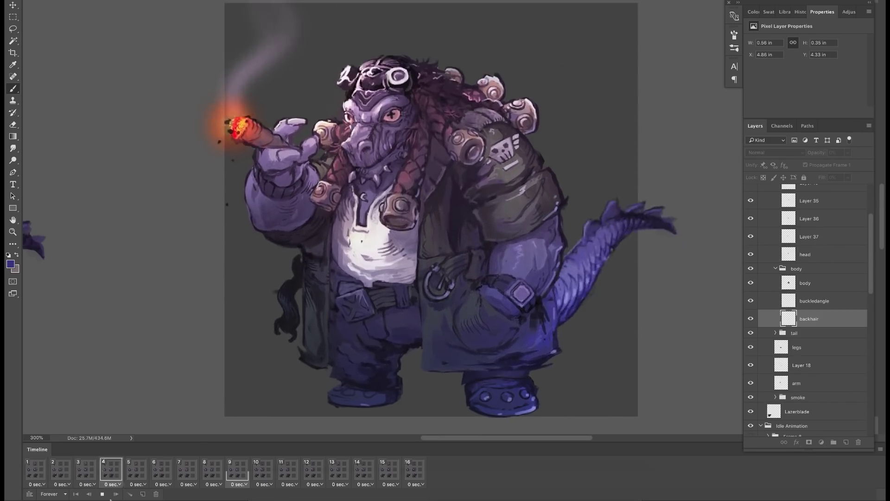
left_click(102, 494)
left_click_drag(482, 121, 484, 123)
left_click_drag(484, 123, 484, 123)
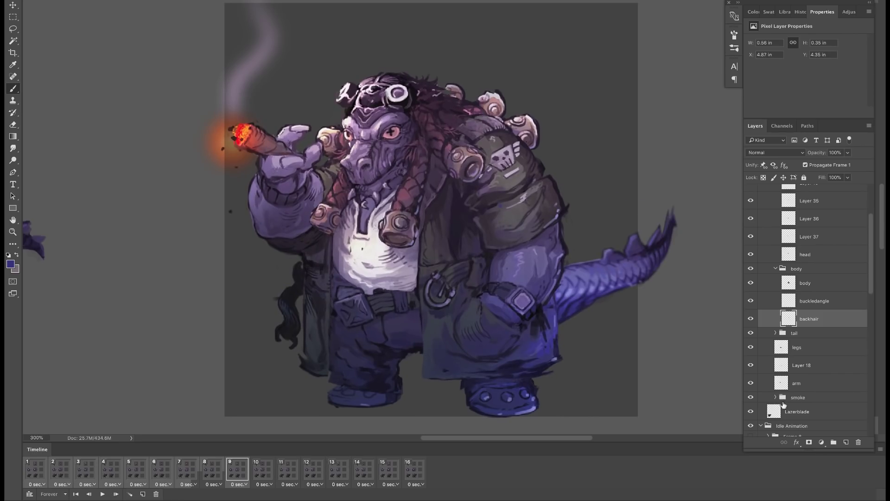
Tween the backhair layer across the selected frames leading to frame 9.
left_click(881, 450)
left_click(784, 363)
left_click(498, 166)
Tween position, opacity and effects of only the backhair layer across frames 9 to 16, and play the animation.
left_click(237, 470)
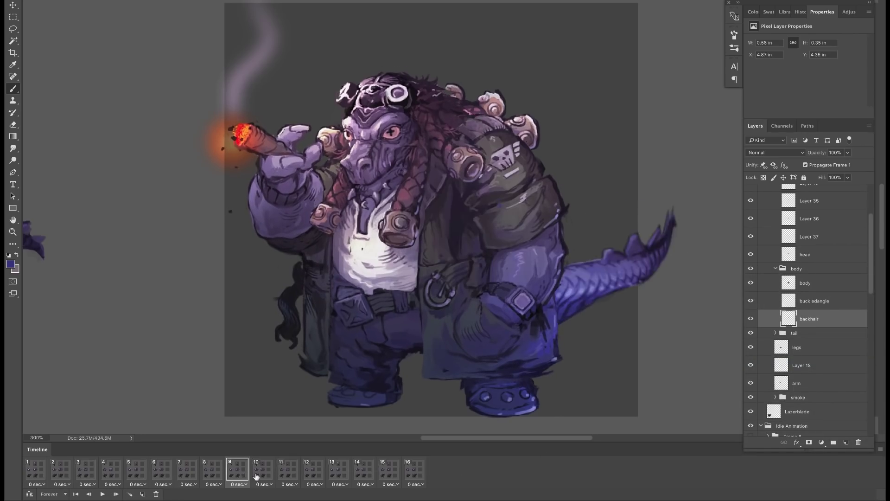
left_click(880, 450)
left_click(783, 363)
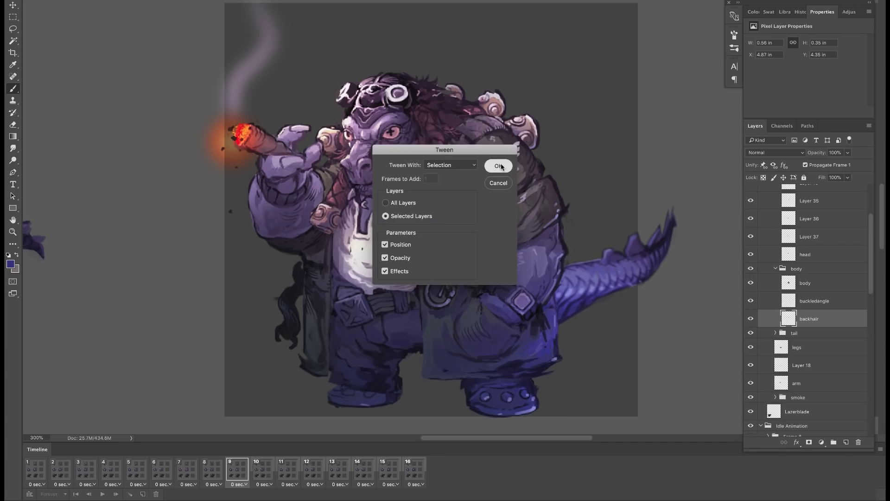
left_click(498, 166)
left_click(103, 494)
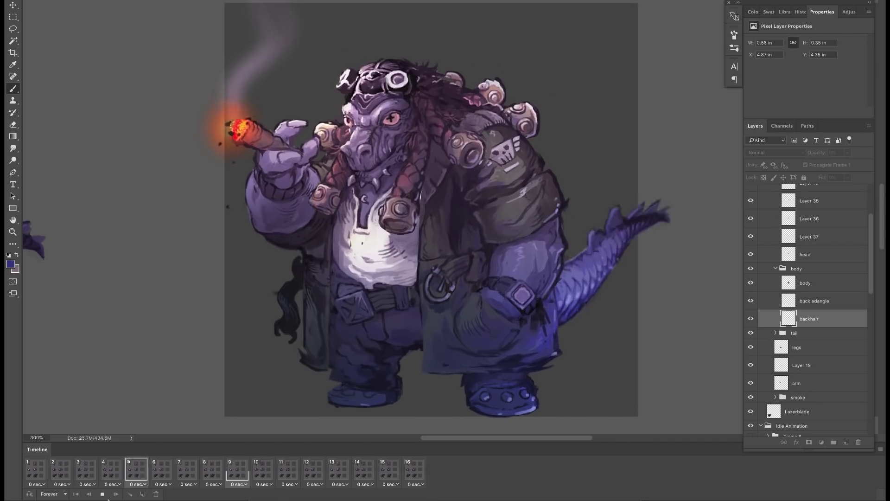
Preview the looping idle animation on the whole character sheet and up close on the lizard character, and stop playback.
key("super+minus")
key("super+minus")
key("super+minus")
key("super+minus")
key("super+minus")
key("super+equal")
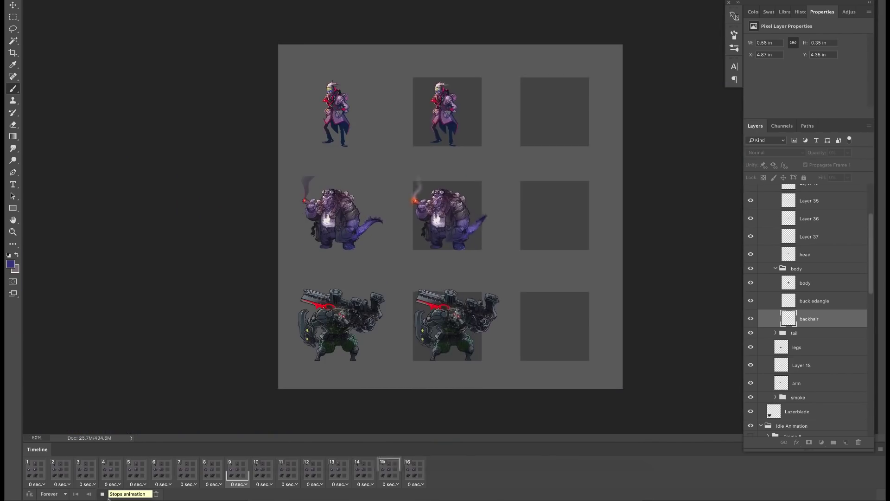
left_click(104, 496)
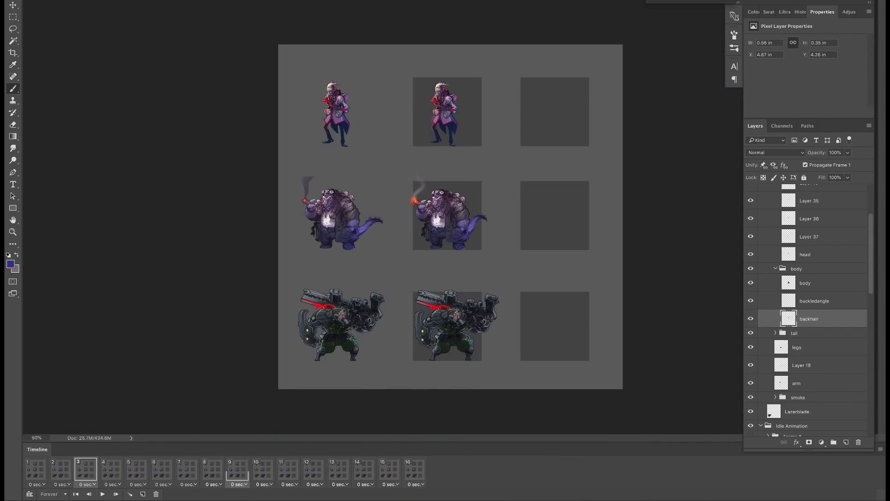
key("super+minus")
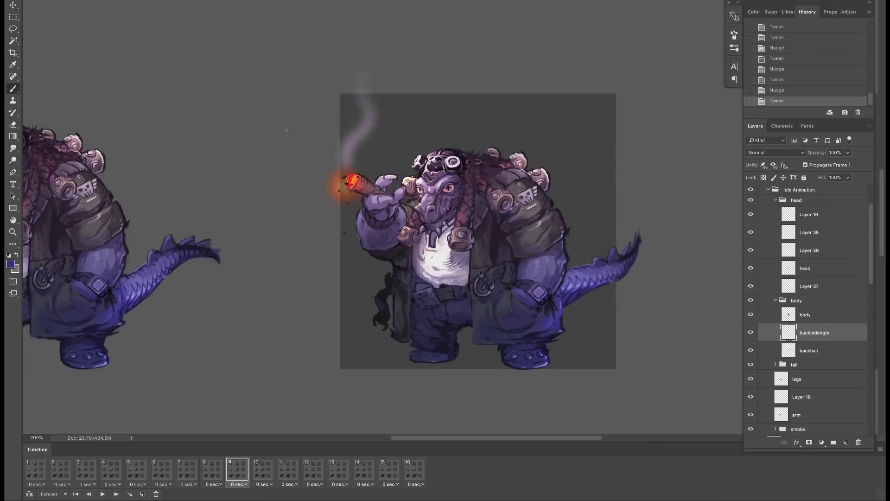
left_click_drag(288, 131, 188, 72)
left_click(101, 495)
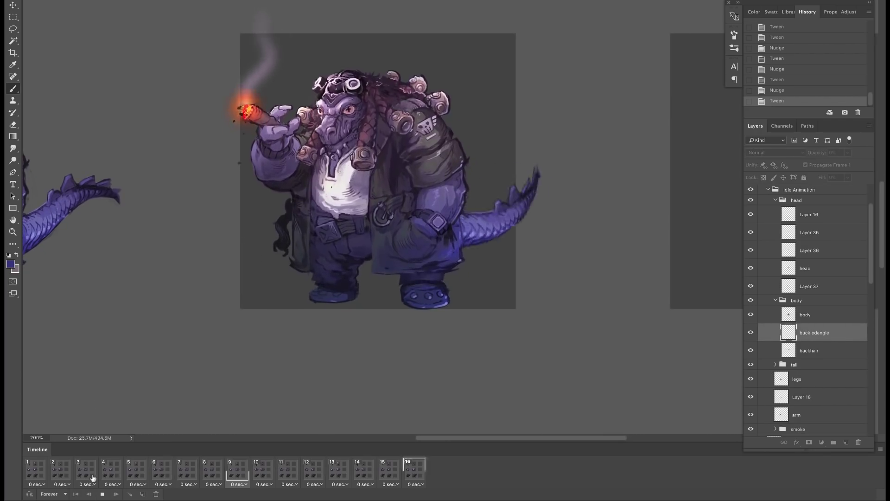
left_click(103, 494)
Step through frames 1 to 4 and compare the smoke and body poses of the lizard character.
left_click(38, 474)
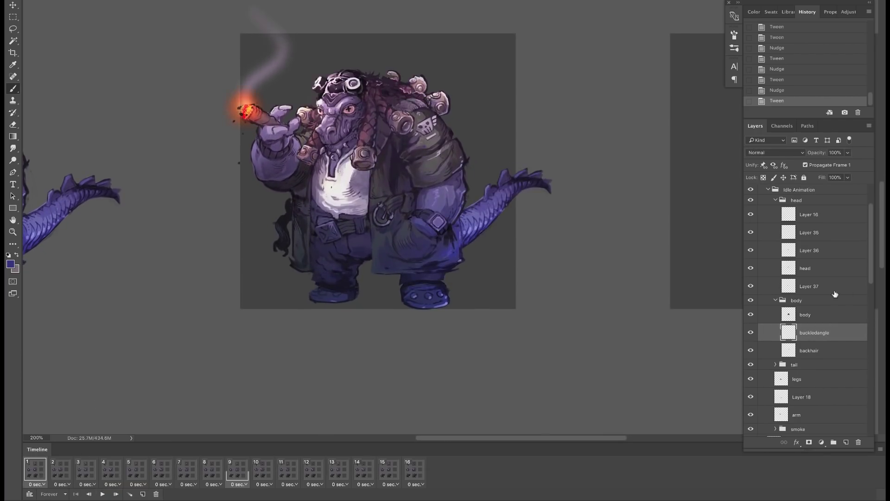
scroll(836, 282, "up", 4)
scroll(811, 269, "down", 9)
left_click_drag(285, 249, 506, 279)
key("space")
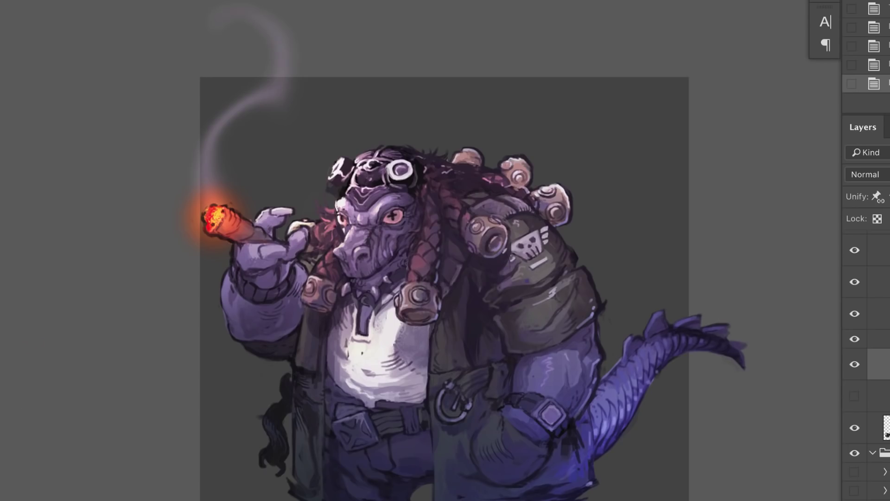
left_click(63, 476)
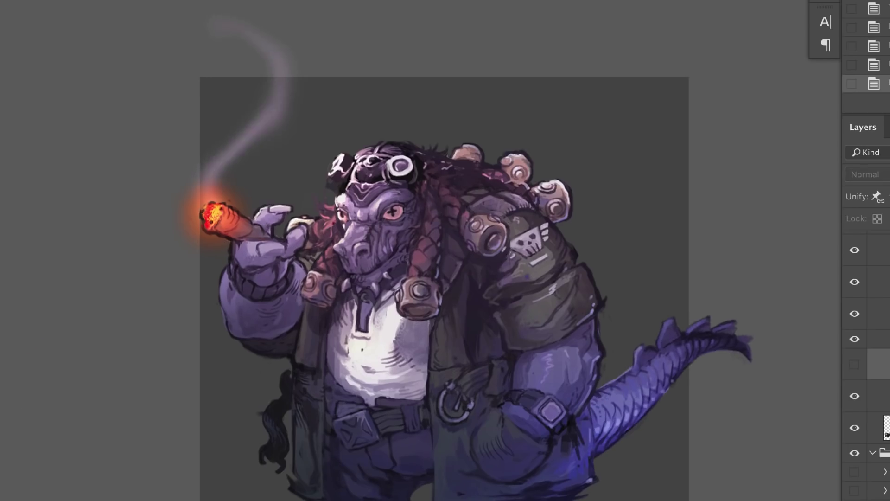
left_click(87, 477)
left_click(61, 475)
left_click(81, 477)
left_click(104, 477)
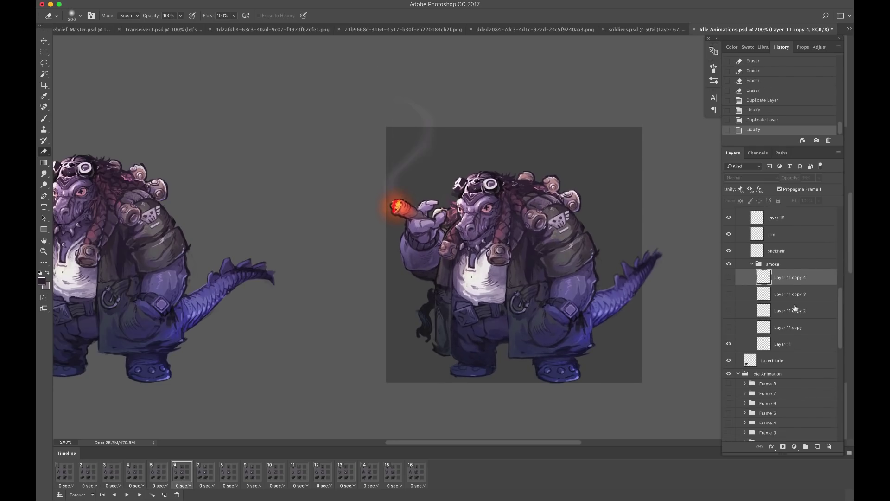
Duplicate the Layer 11 copy 4 smoke layer on frame 6 and warp the duplicate with the Liquify filter.
right_click(788, 278)
left_click(734, 279)
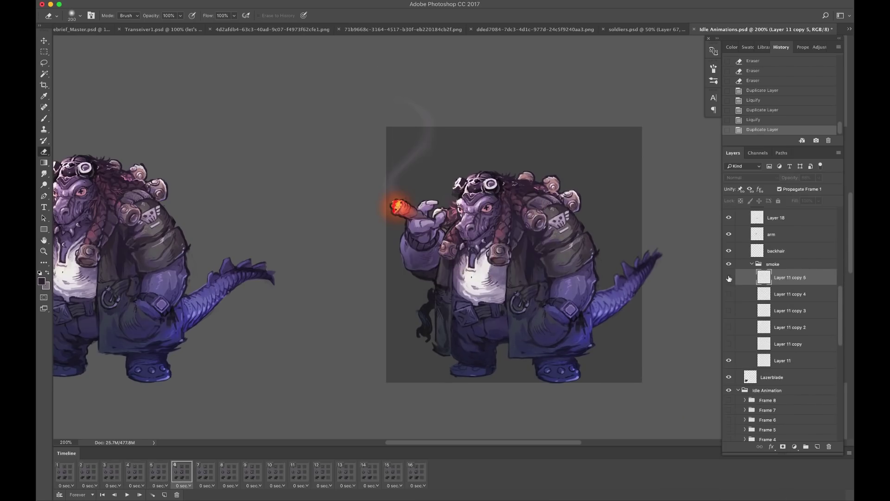
left_click(242, 1)
left_click(260, 62)
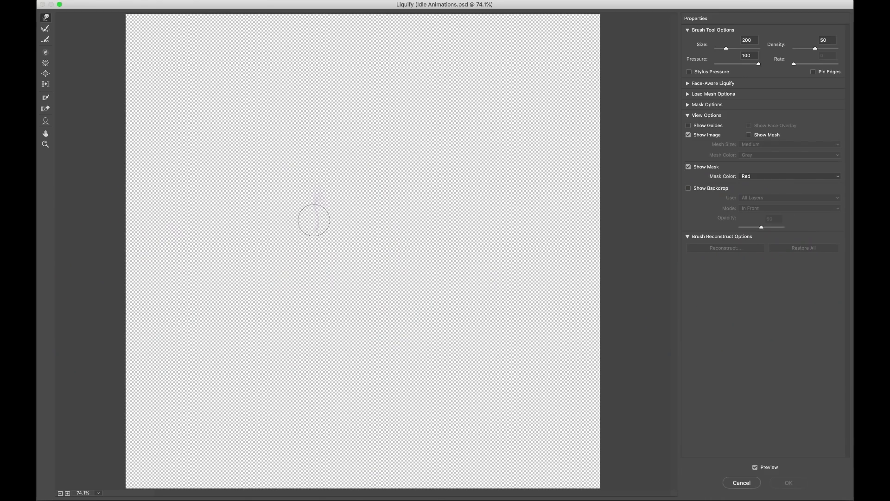
left_click(785, 484)
Go through frames 1 to 8 in order to check how the smoke progresses.
left_click(159, 481)
left_click(65, 480)
left_click(83, 479)
left_click(110, 477)
left_click(135, 477)
left_click(150, 477)
left_click(181, 474)
left_click(206, 475)
left_click(230, 472)
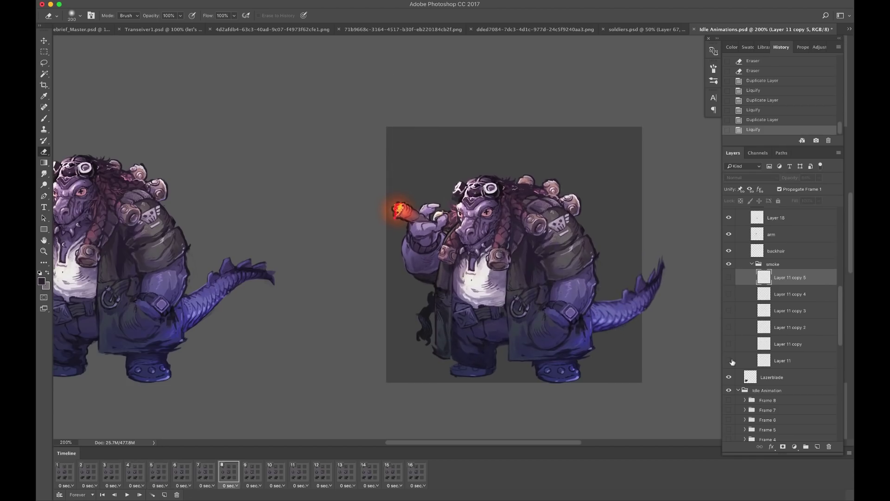
Show the Layer 11 smoke on frame 8, erase parts of it, and continue through frames 9 to 13.
left_click(763, 362)
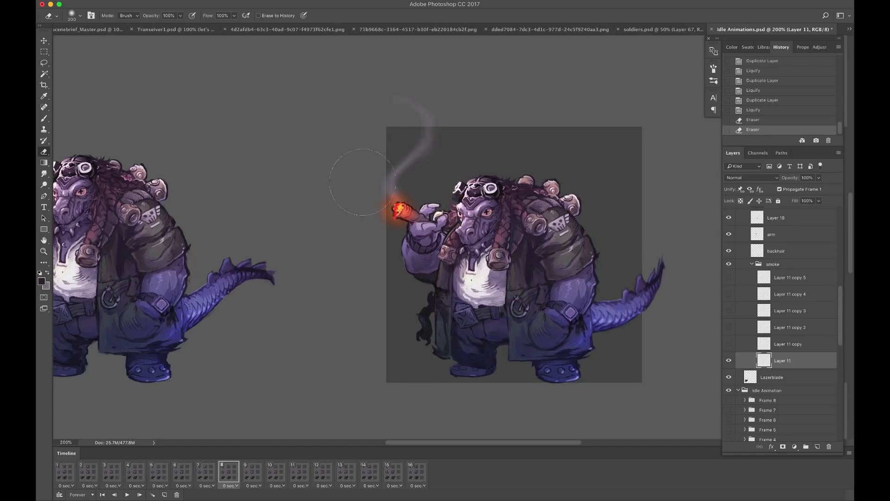
left_click(253, 472)
left_click(276, 472)
left_click(298, 475)
left_click(323, 475)
left_click(348, 474)
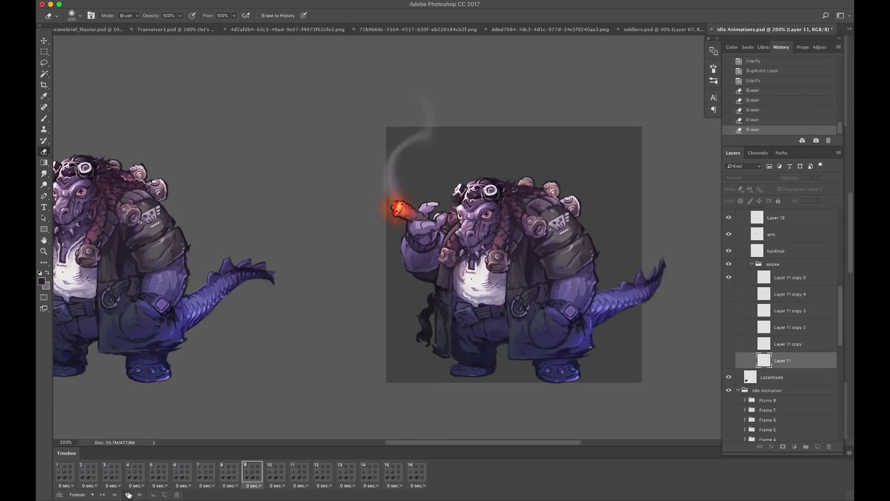
Duplicate the Layer 11 copy 3 smoke layer on frame 4 and adjust the smoke layers' visibility on frame 5.
left_click(158, 472)
key("Left")
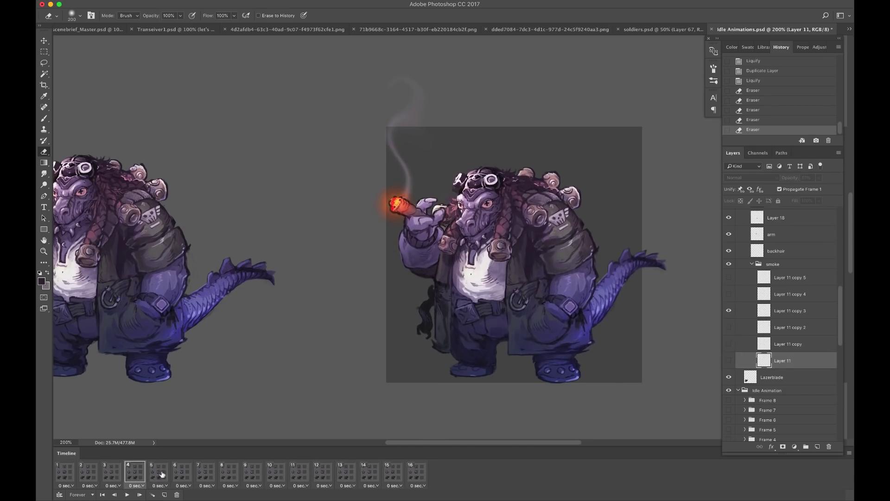
right_click(765, 312)
left_click(696, 195)
left_click(522, 211)
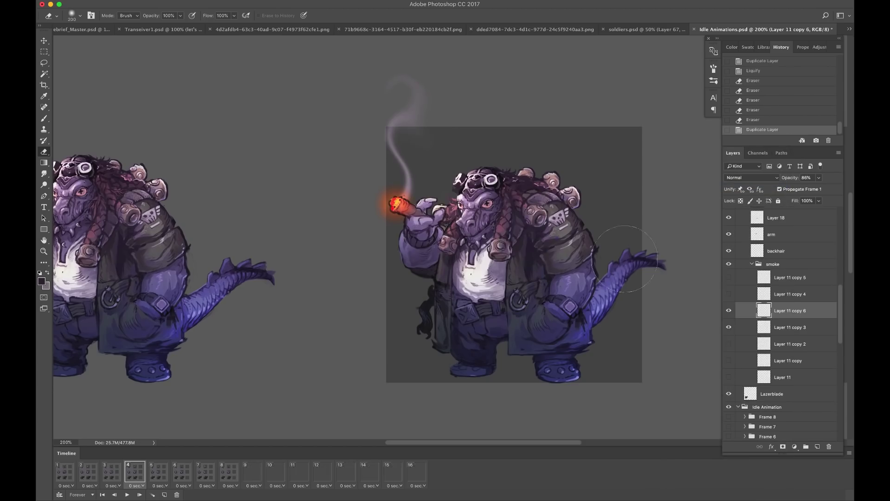
key("Right")
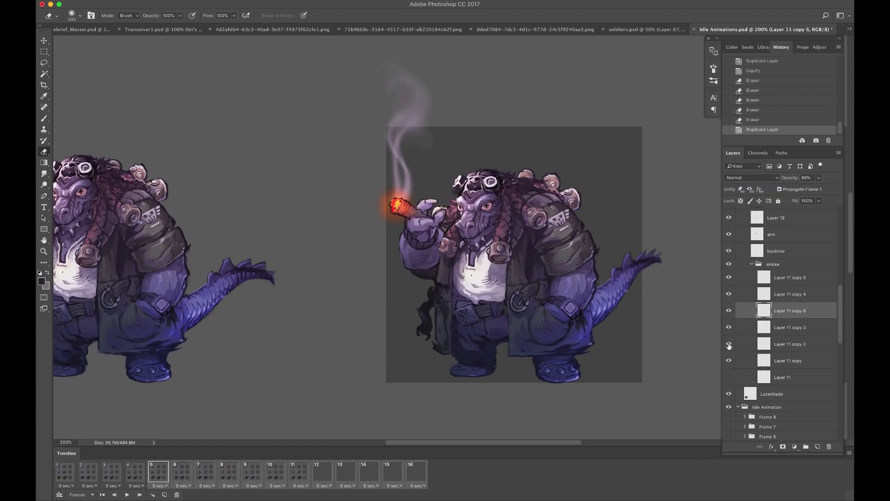
left_click(81, 474)
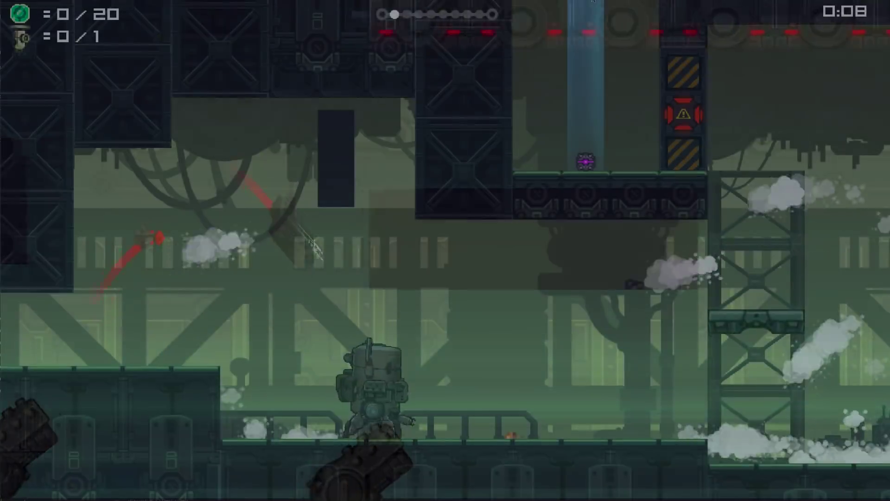
key("Right")
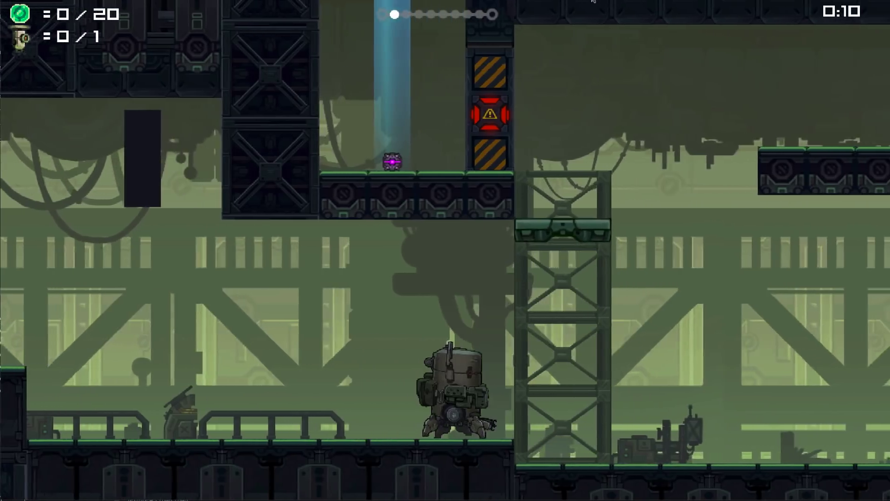
key("space")
key("Right")
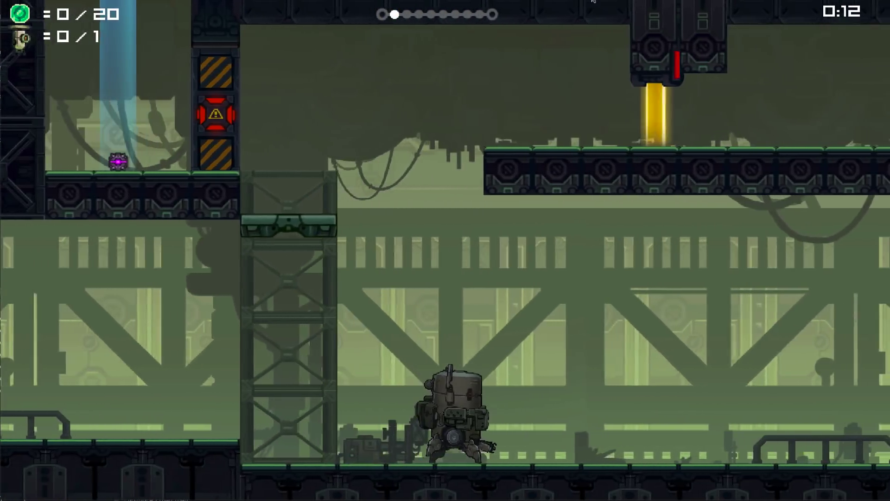
key("Right")
key("x")
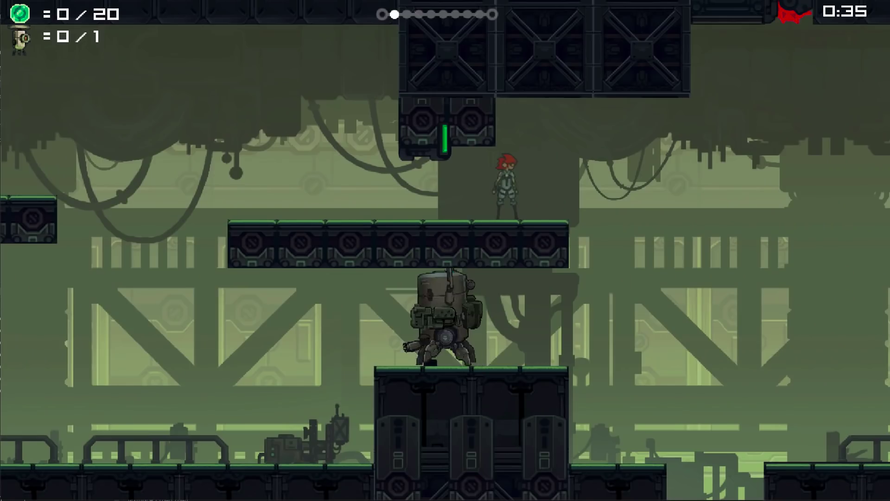
key("Left")
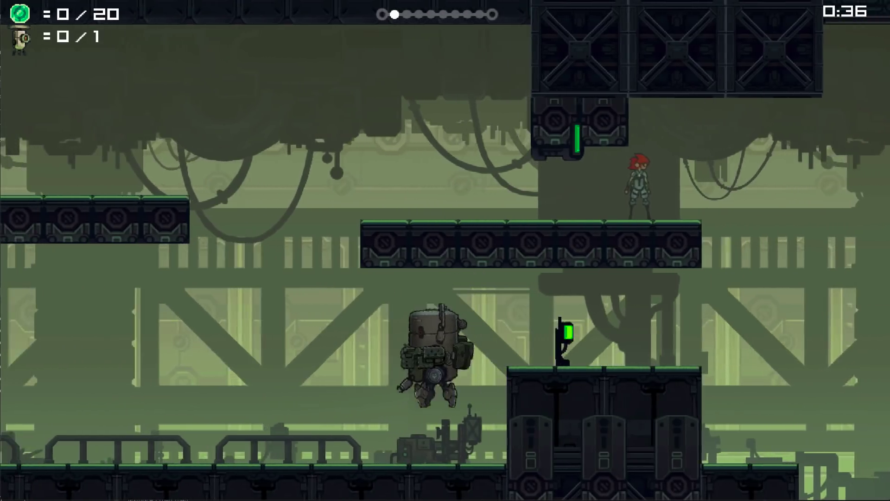
key("Left")
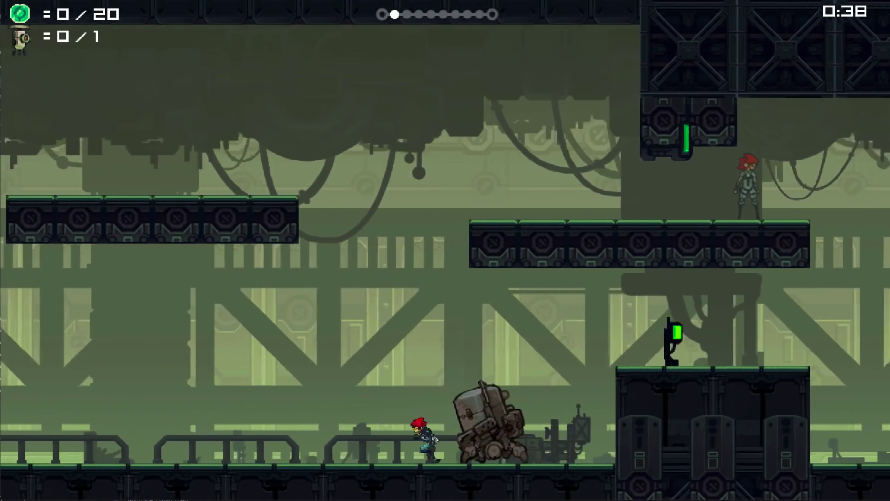